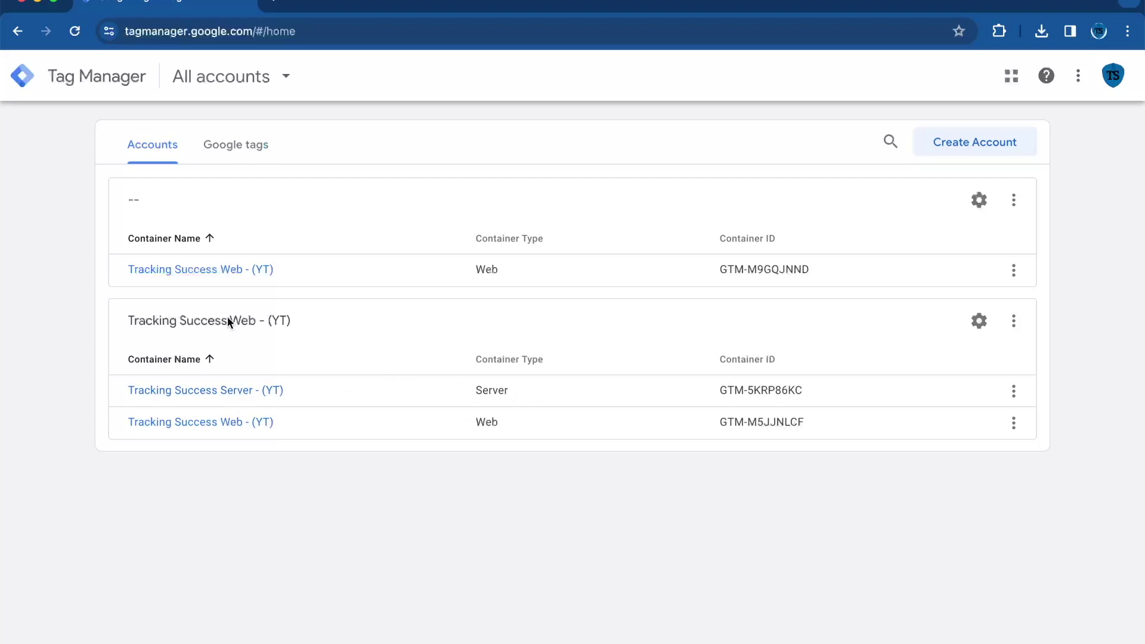
Open the Tracking Success Web - (YT) container's Admin settings
left_click(219, 424)
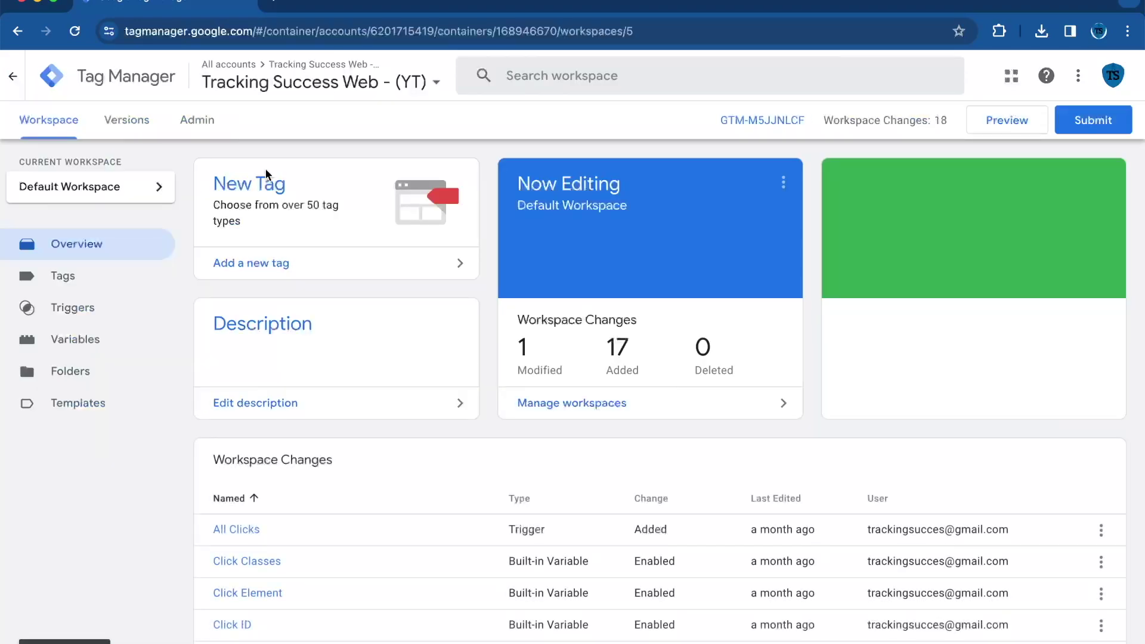
left_click(197, 124)
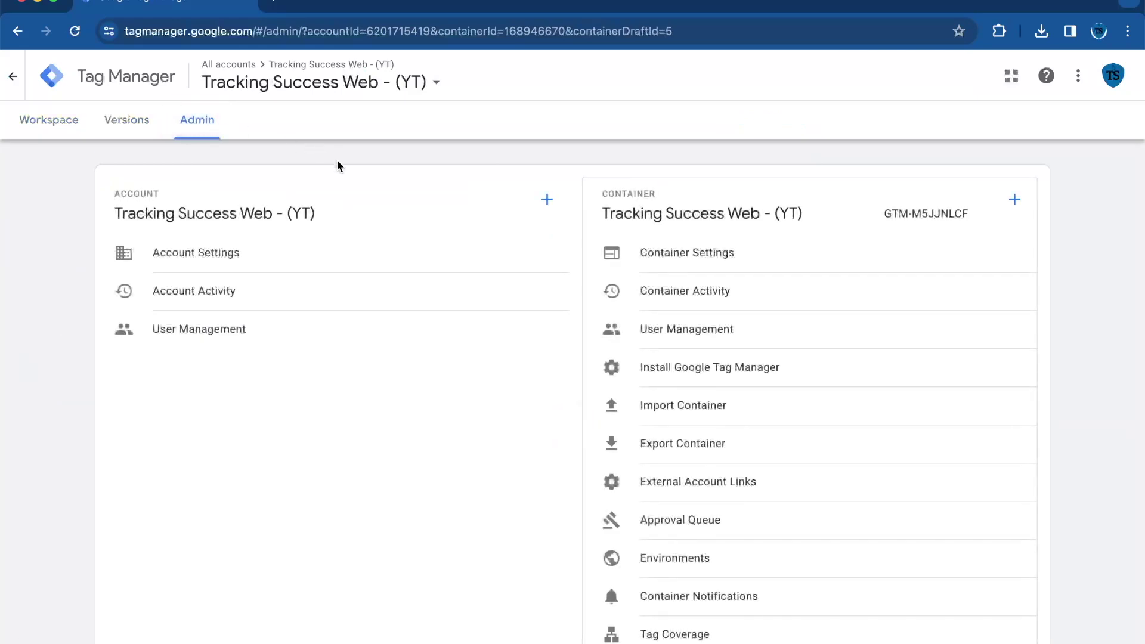
scroll(686, 483, "down", 1)
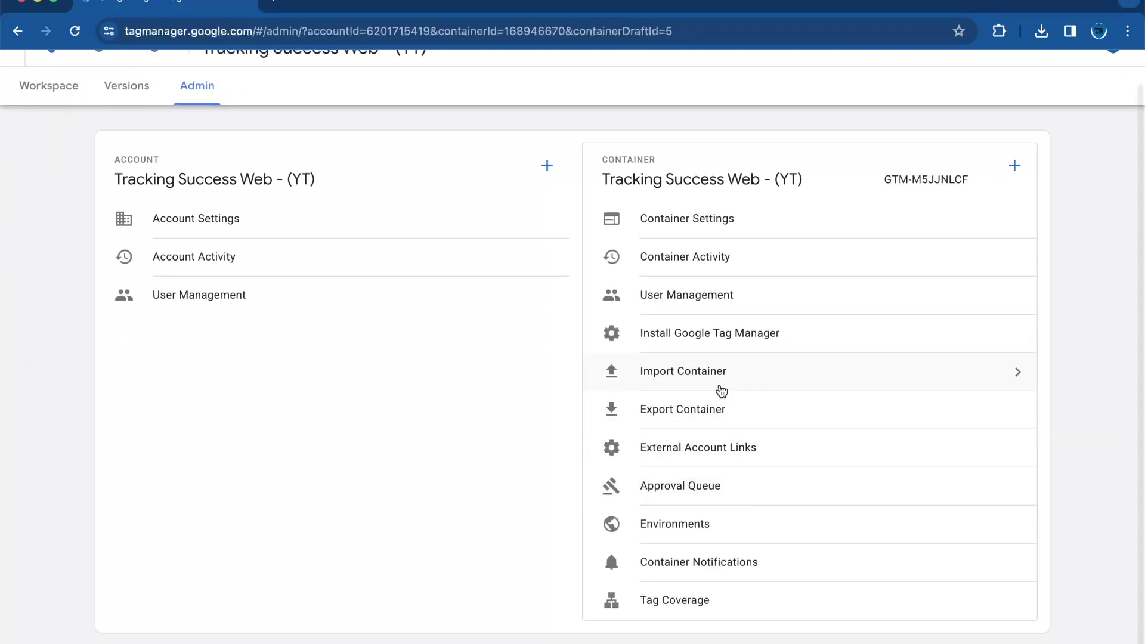
Export the Default Workspace, listing all 24 tags, triggers and variables
left_click(635, 409)
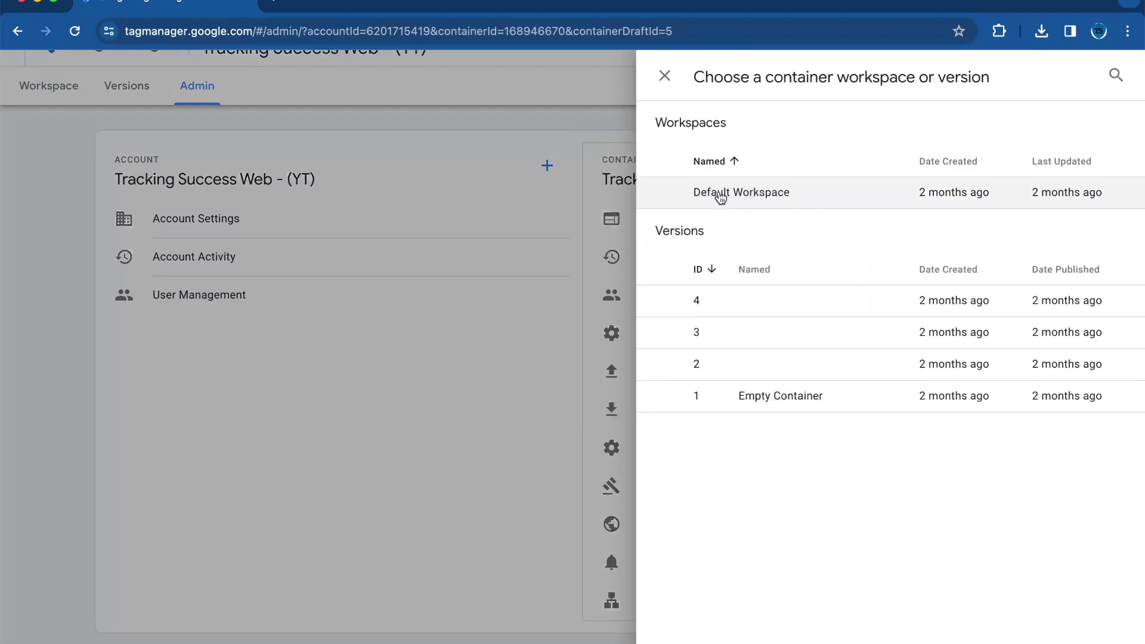
left_click(740, 203)
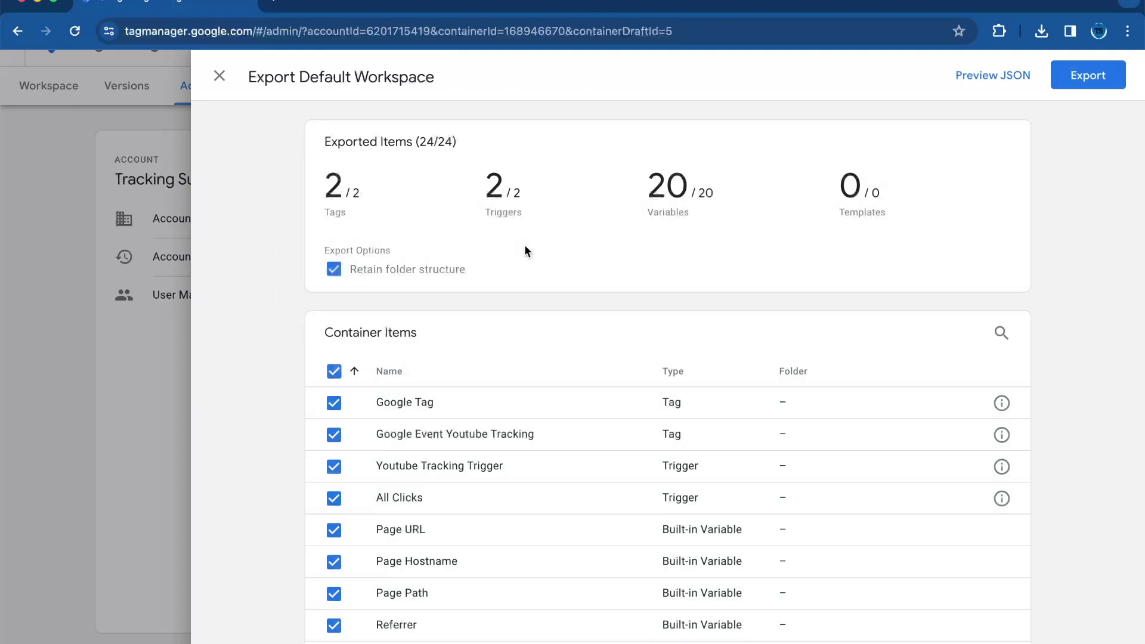
scroll(529, 322, "down", 3)
scroll(529, 324, "down", 3)
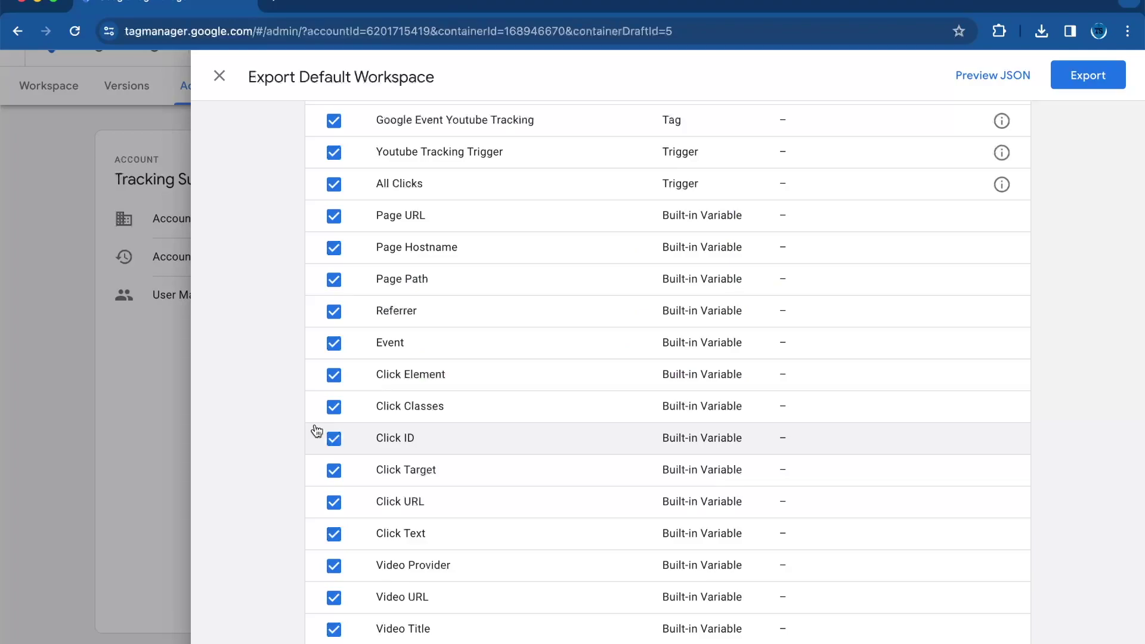
key("ctrl+t")
Search 'gtm c' and open the GTM Copy Paste - TAGGRS Web Store page
type("gtm c")
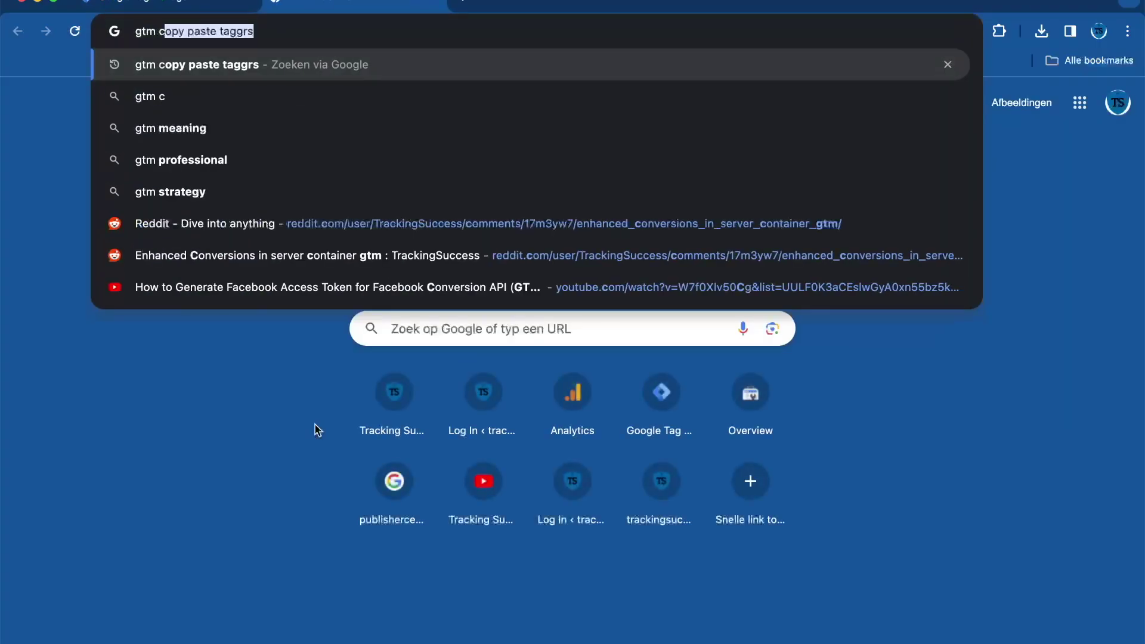
key("Return")
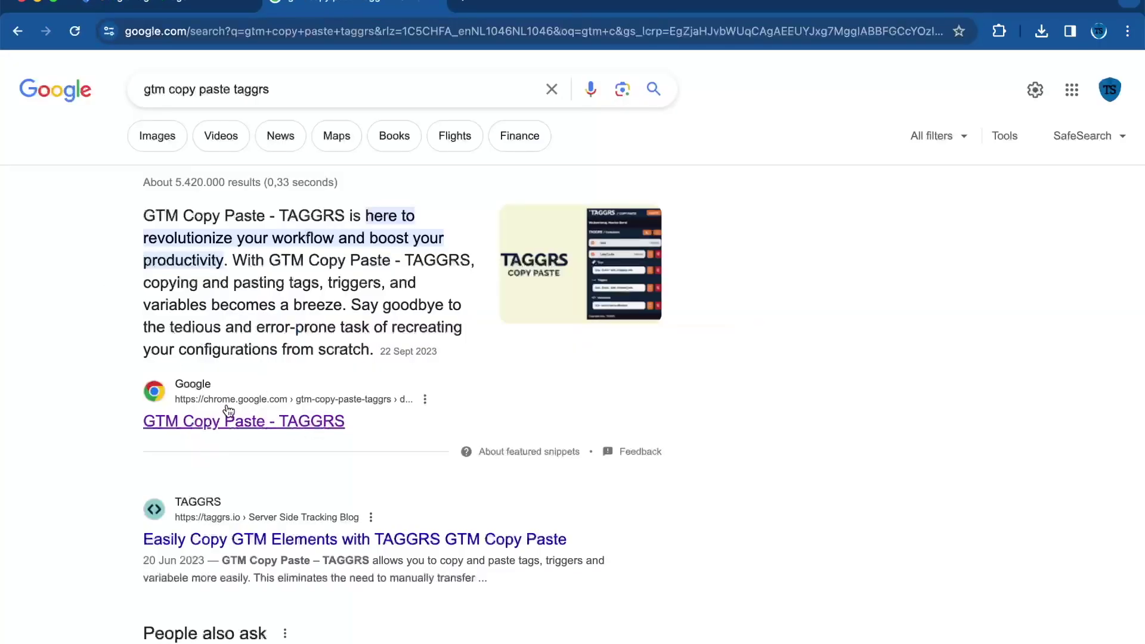
left_click(231, 421)
scroll(397, 394, "down", 1)
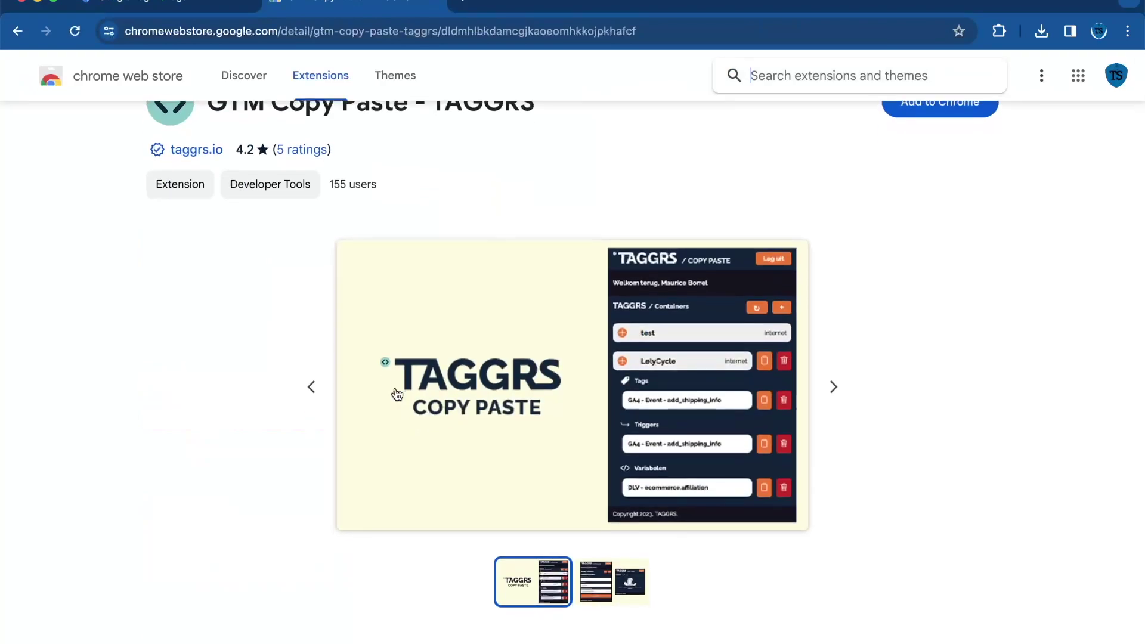
Compare it with the other GTM Copy Paste extension, reopen TAGGRS, and return to the GTM export
left_click(17, 31)
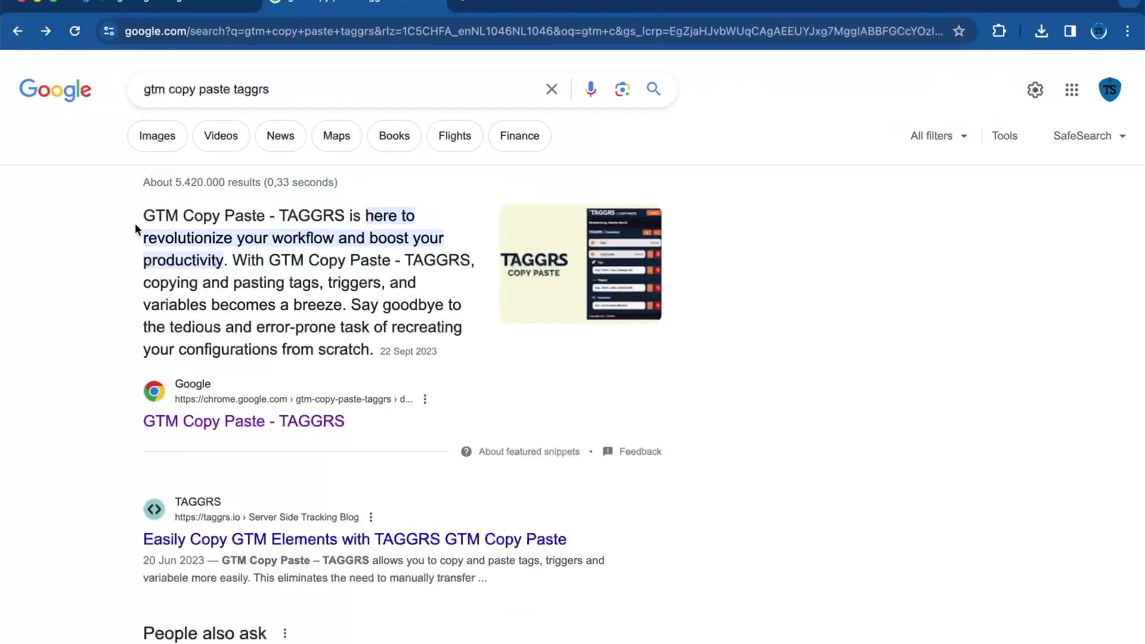
scroll(177, 379, "down", 4)
left_click(158, 550)
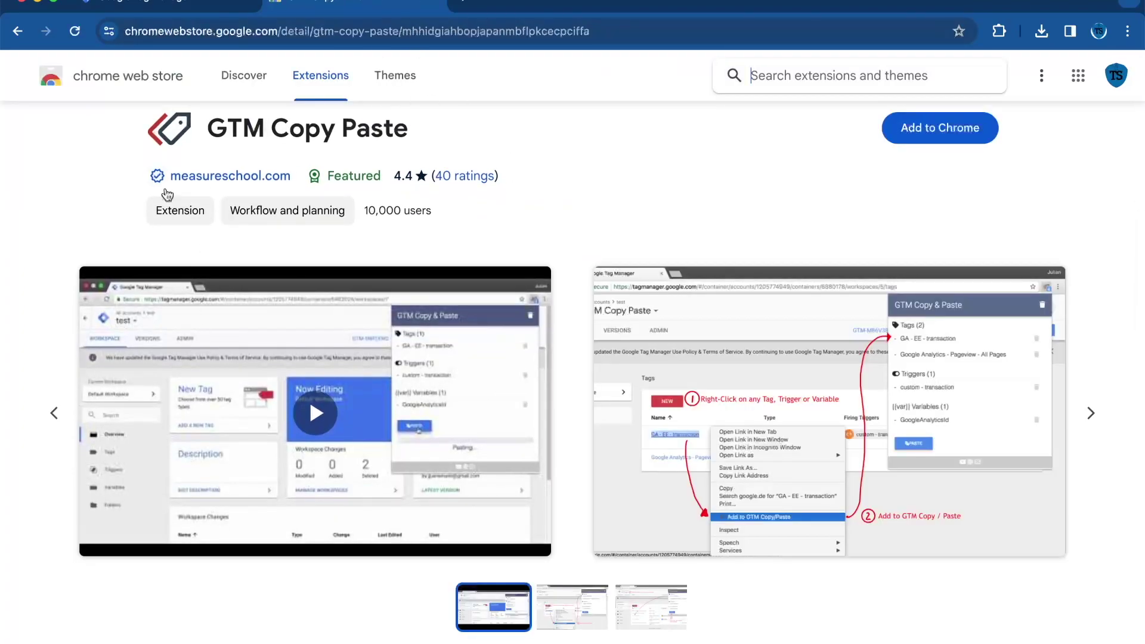
left_click(18, 31)
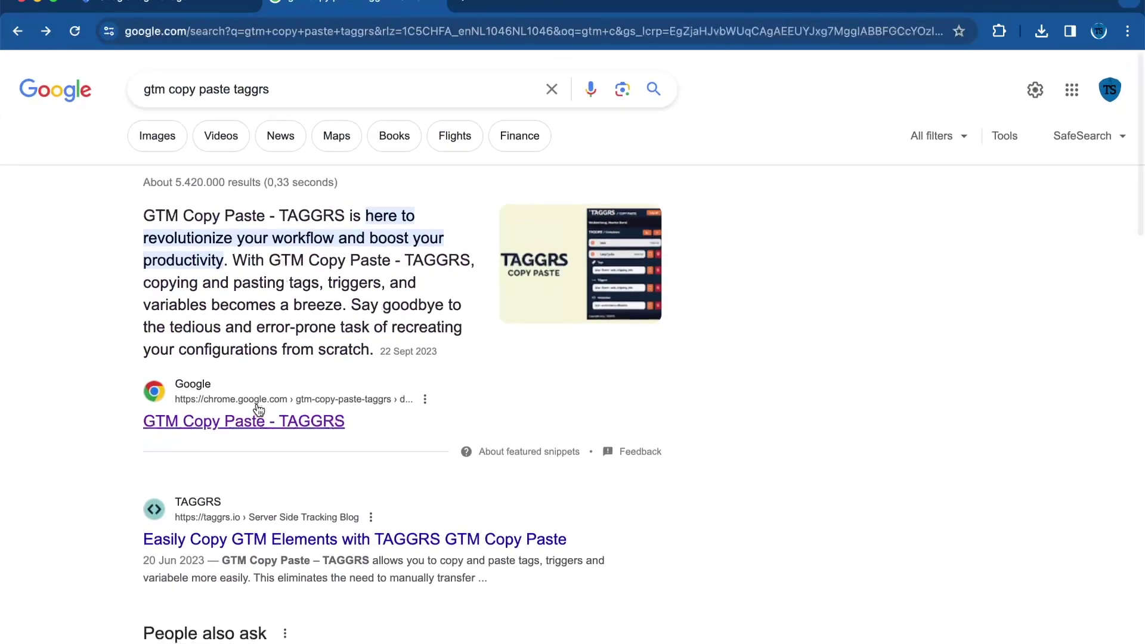
left_click(257, 411)
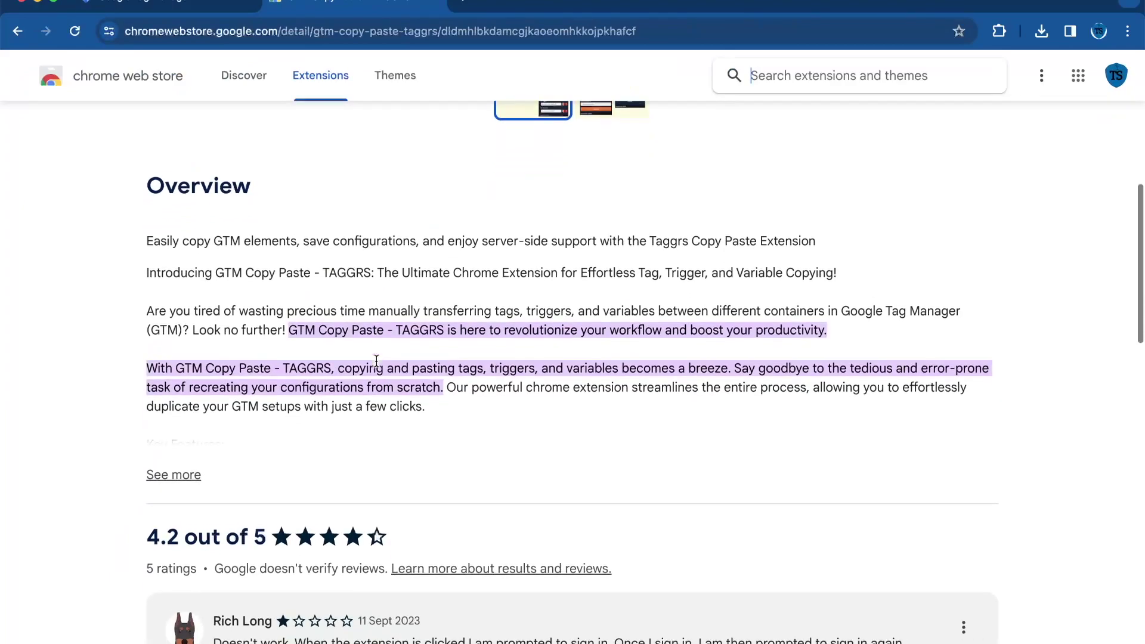
scroll(376, 360, "up", 3)
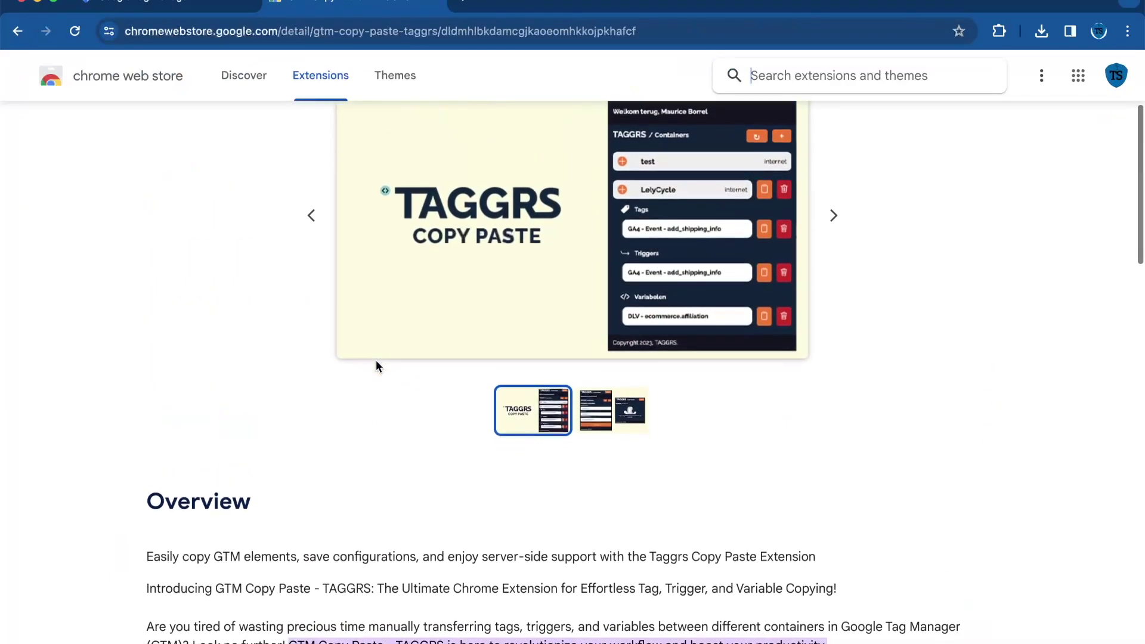
left_click(172, 9)
Download the workspace as a 19.7 KB JSON file and return to the All accounts overview
scroll(460, 352, "up", 5)
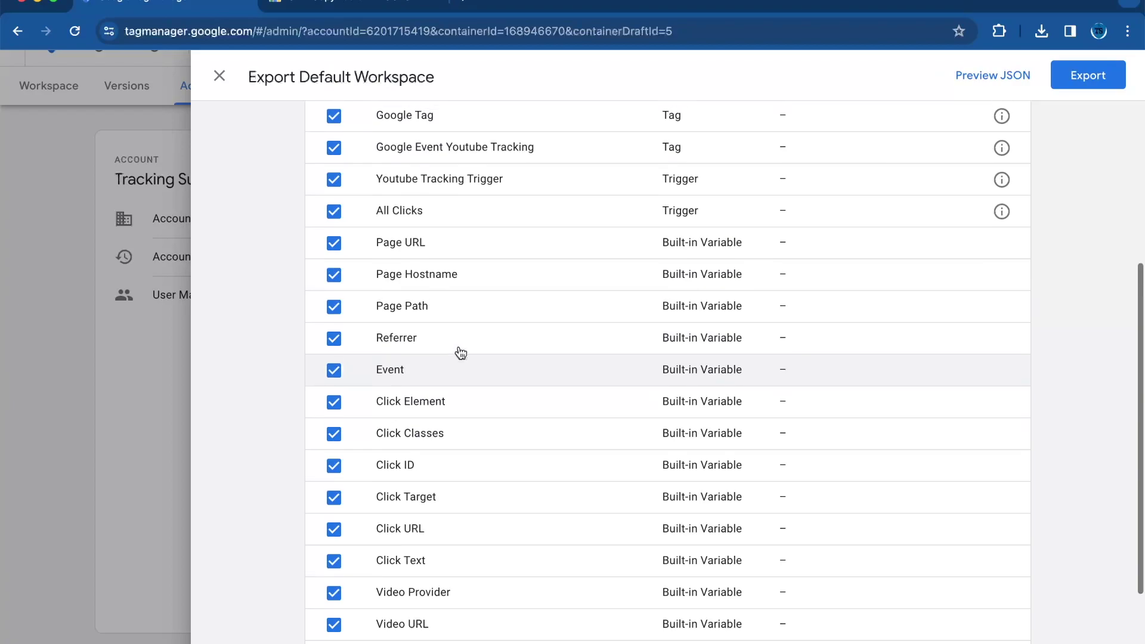
scroll(460, 353, "up", 2)
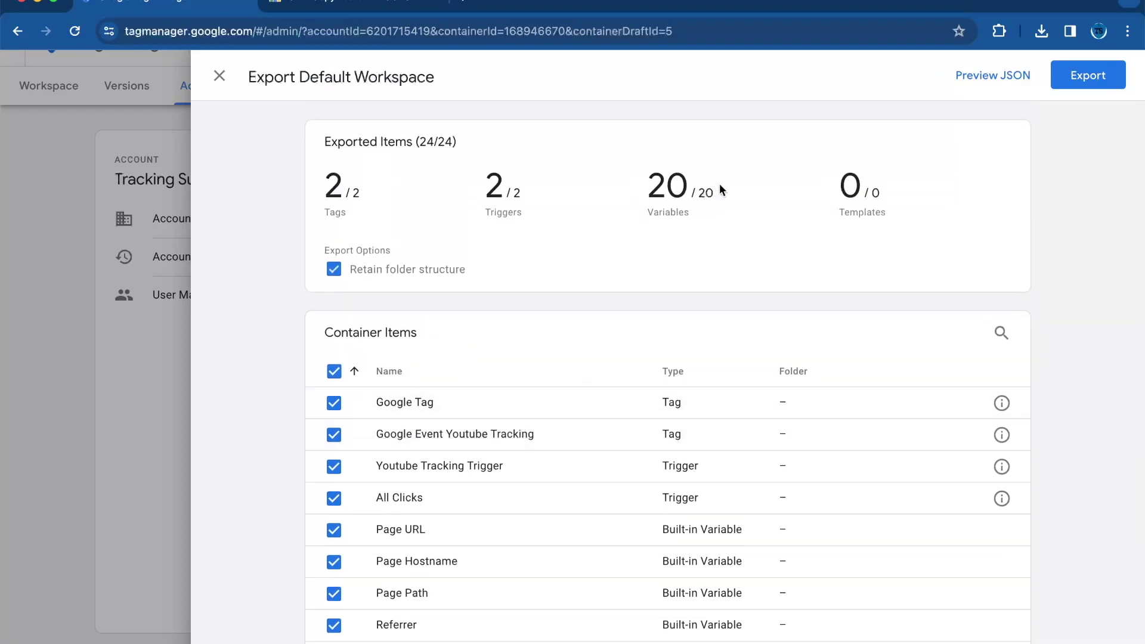
left_click(1089, 78)
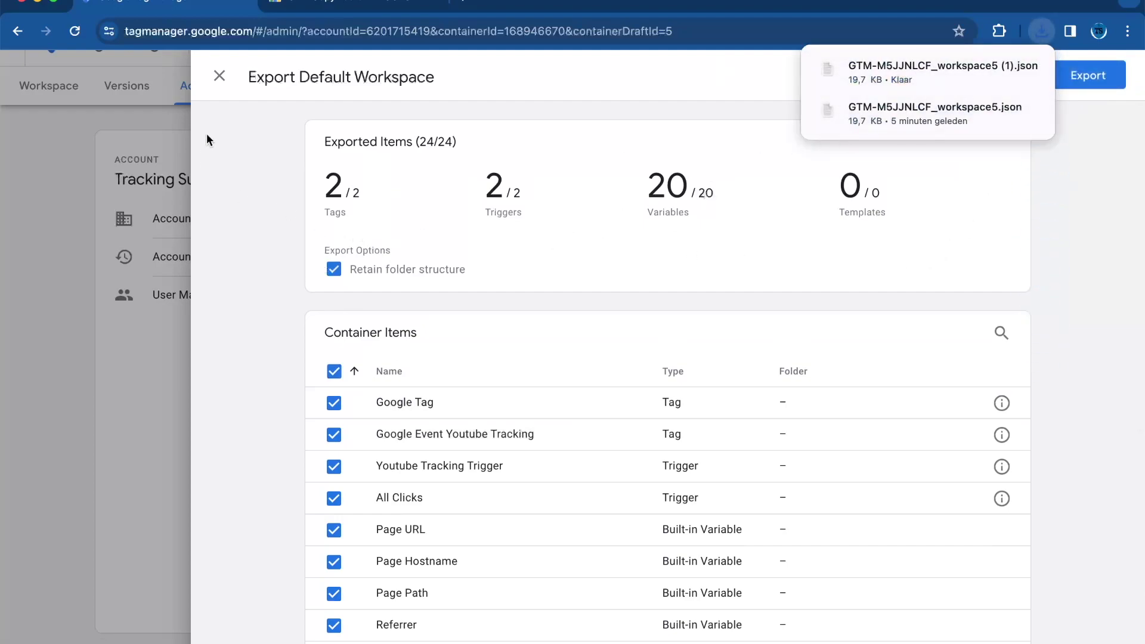
left_click(219, 75)
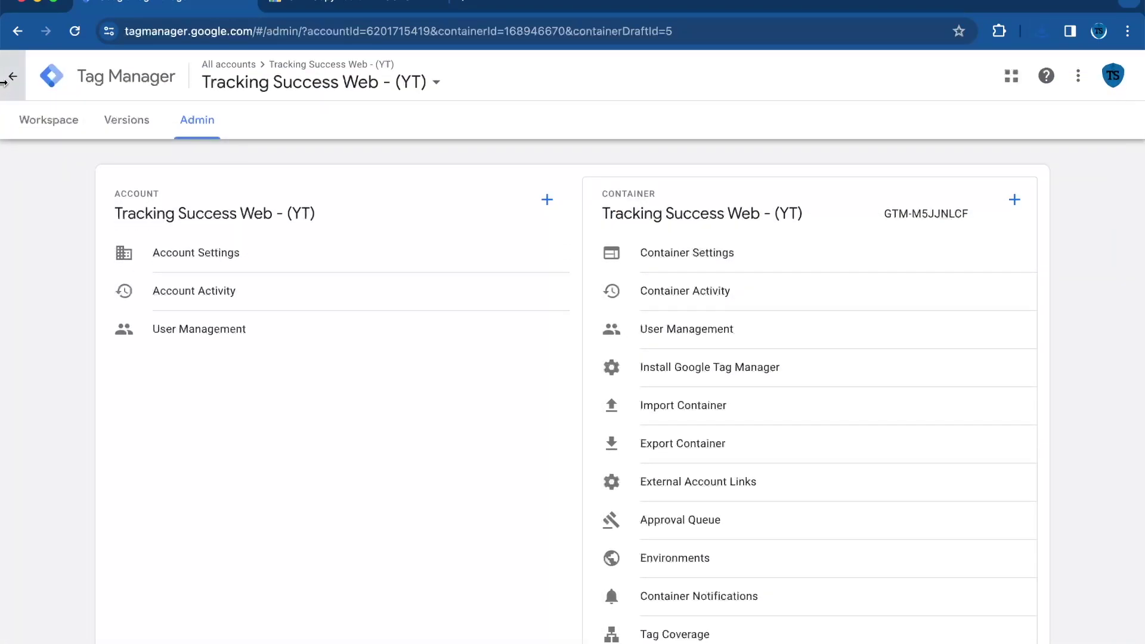
left_click(5, 81)
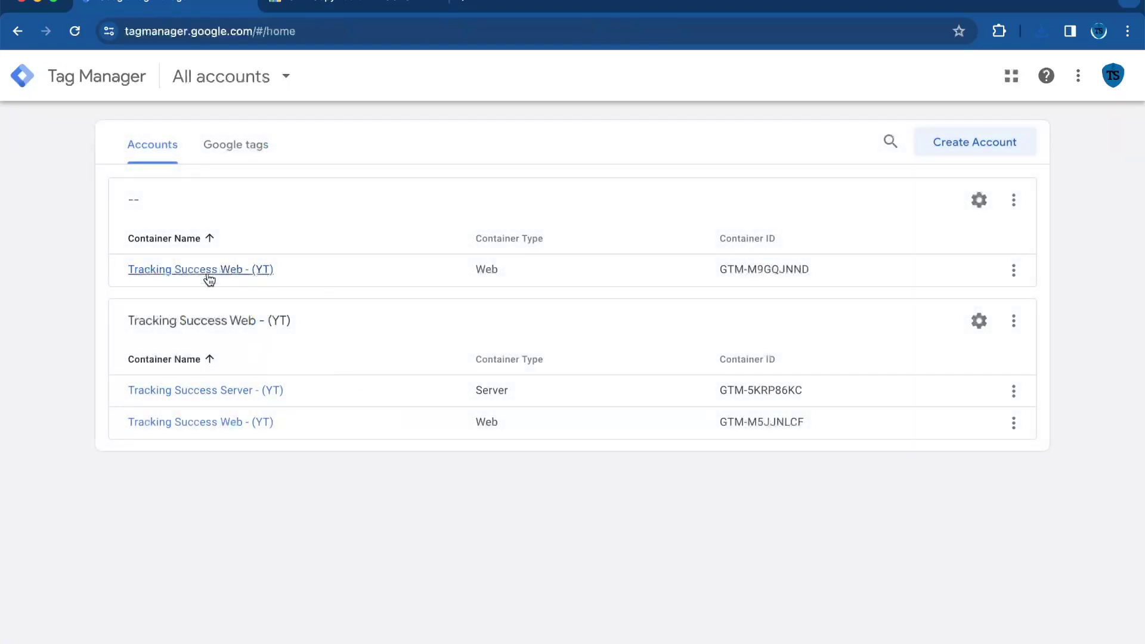
Start an Import Container from the Admin settings of container GTM-M9GQJNND
left_click(169, 271)
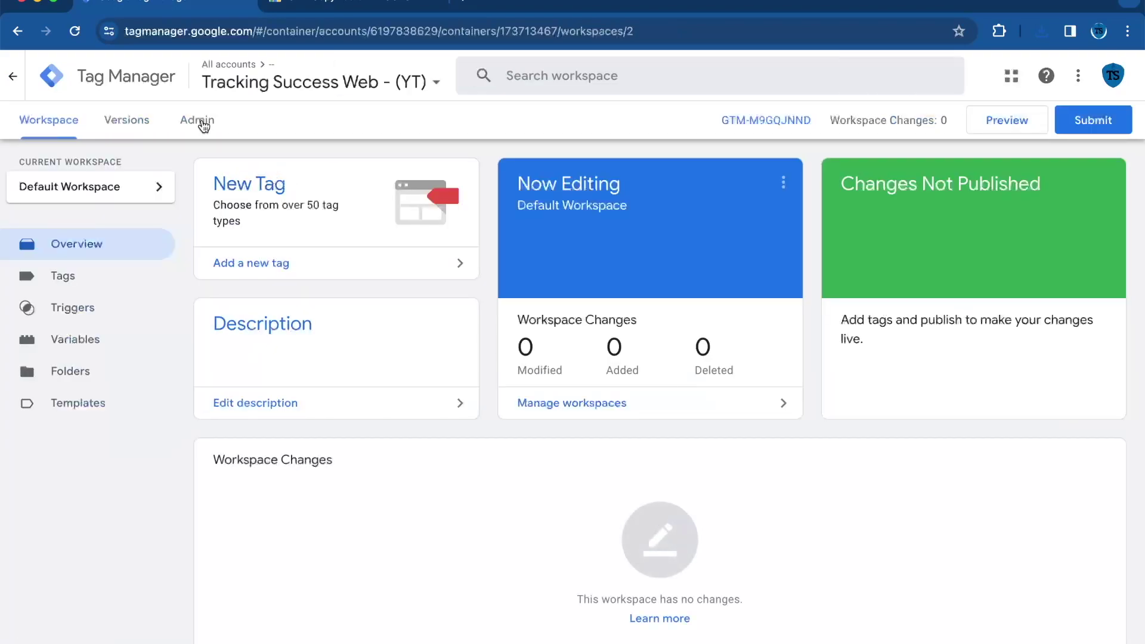
left_click(202, 123)
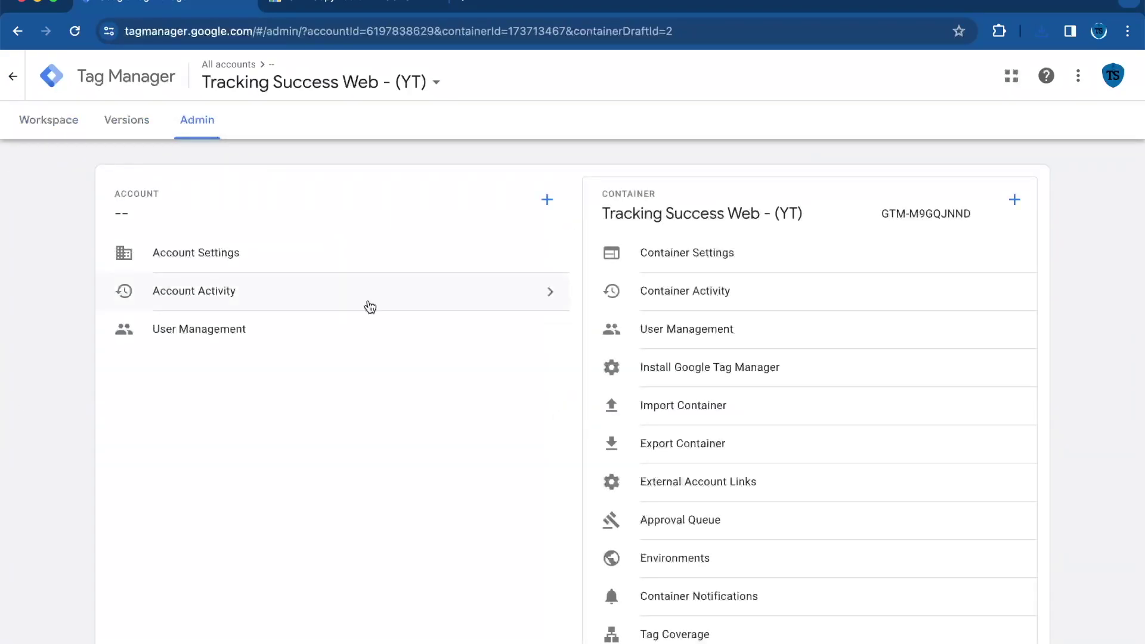
scroll(370, 307, "down", 1)
left_click(691, 388)
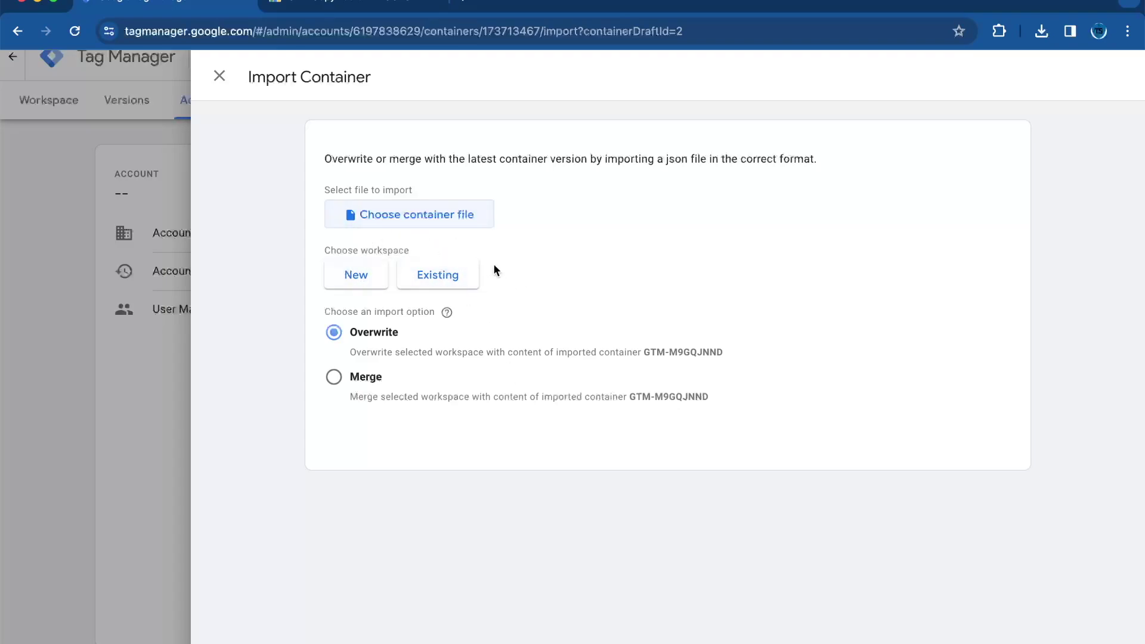
left_click(453, 216)
Select GTM-M5JJNLCF_workspace5 (1).json as the import file, keeping Overwrite
double_click(445, 245)
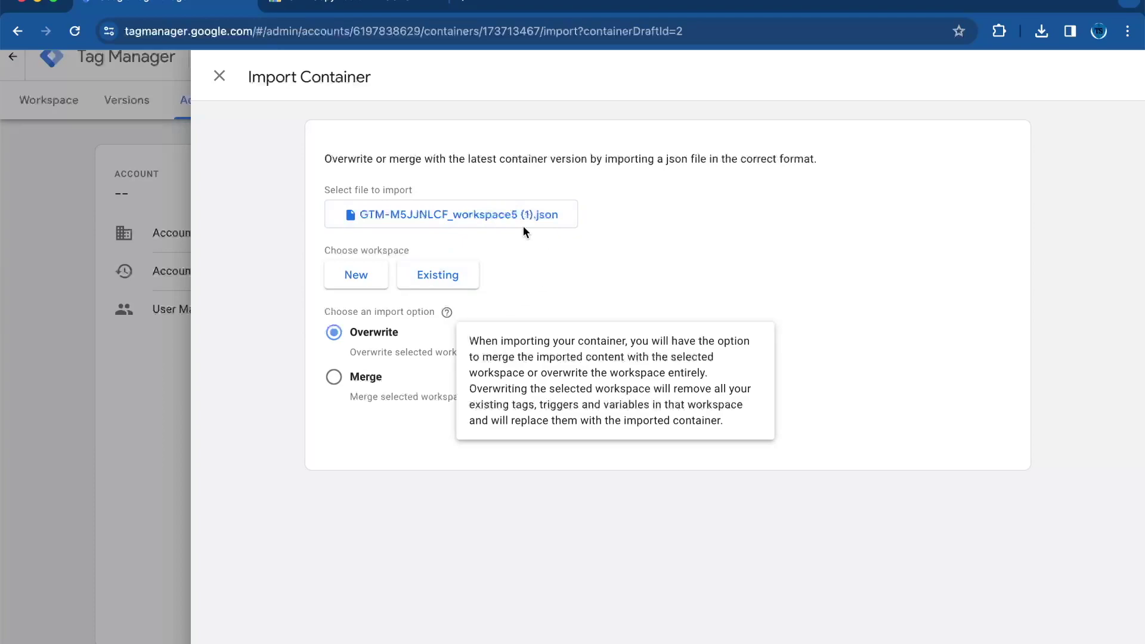
left_click(517, 272)
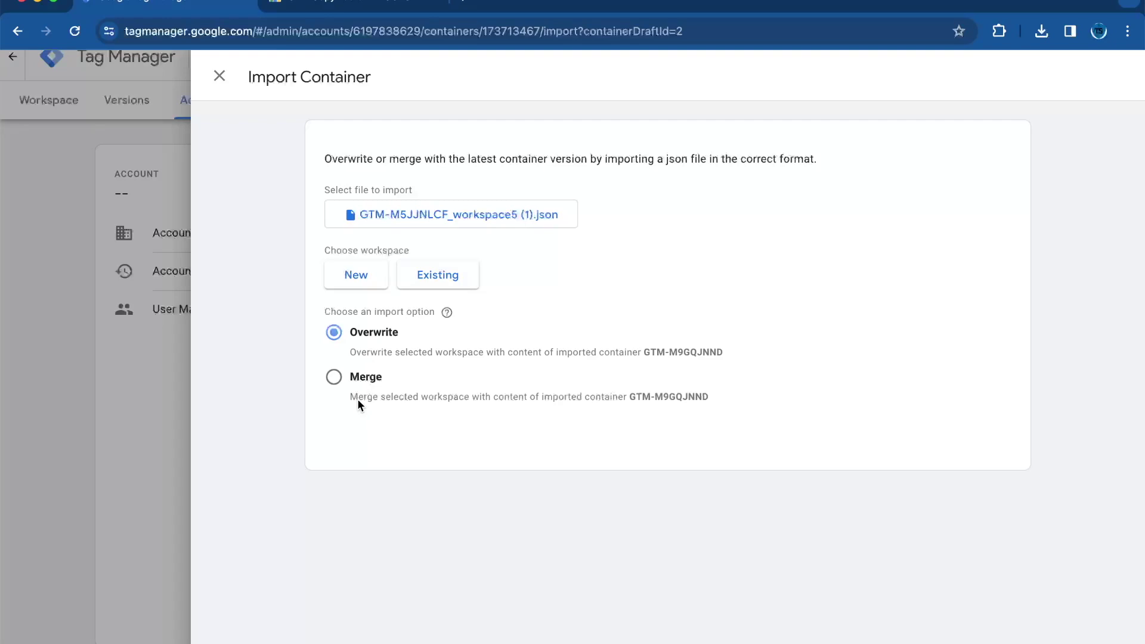
left_click(333, 377)
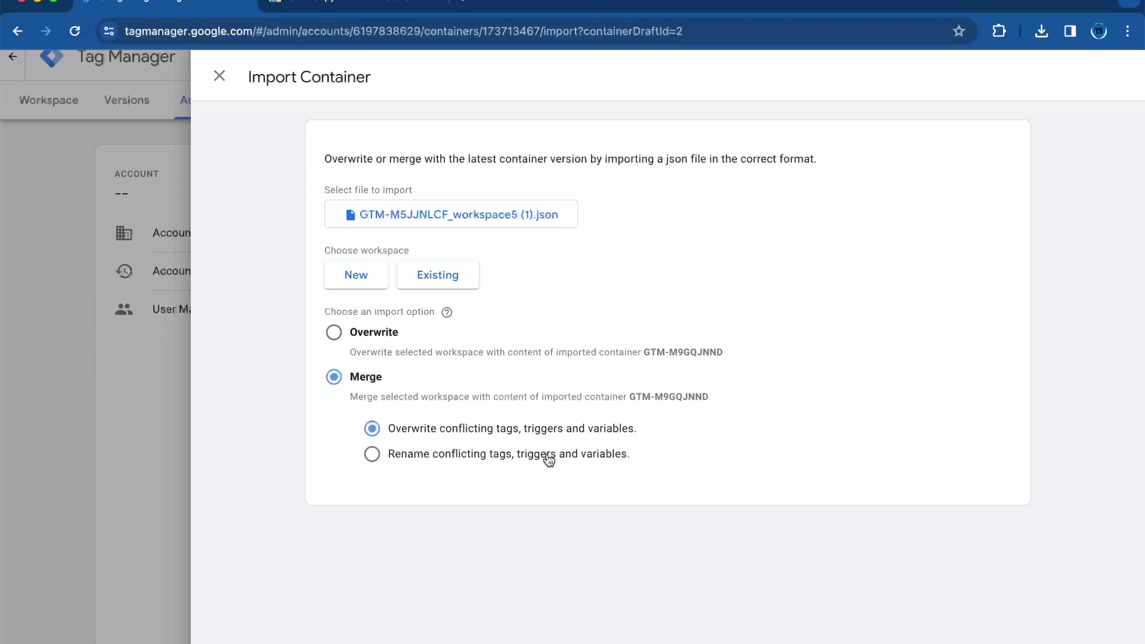
left_click(333, 333)
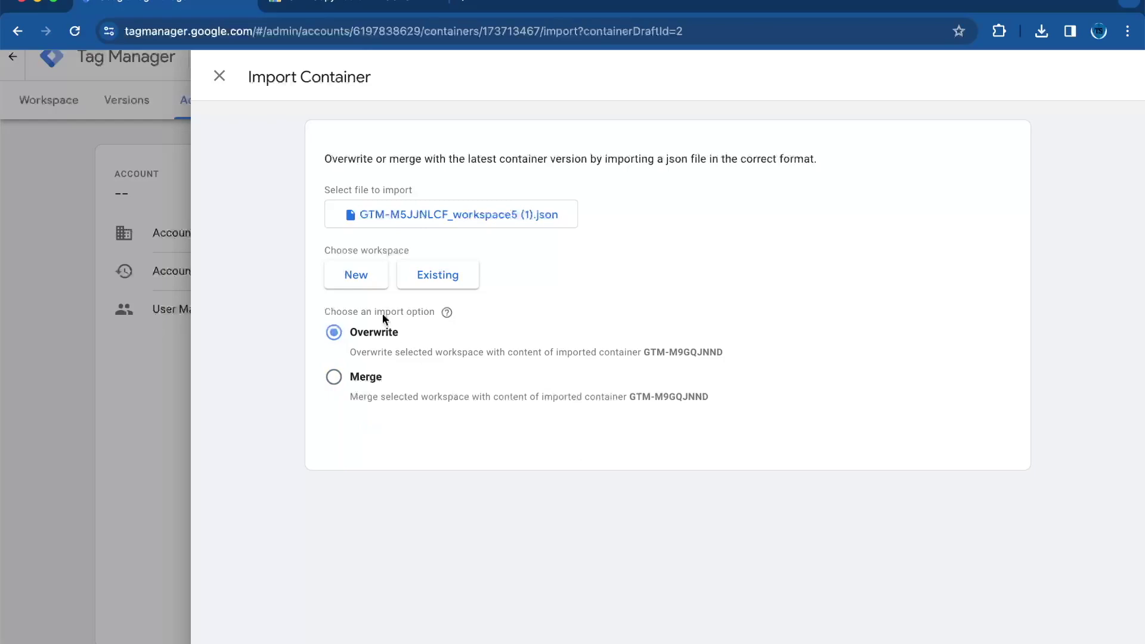
Import into the existing Default Workspace with Overwrite, adding 19 items
left_click(435, 275)
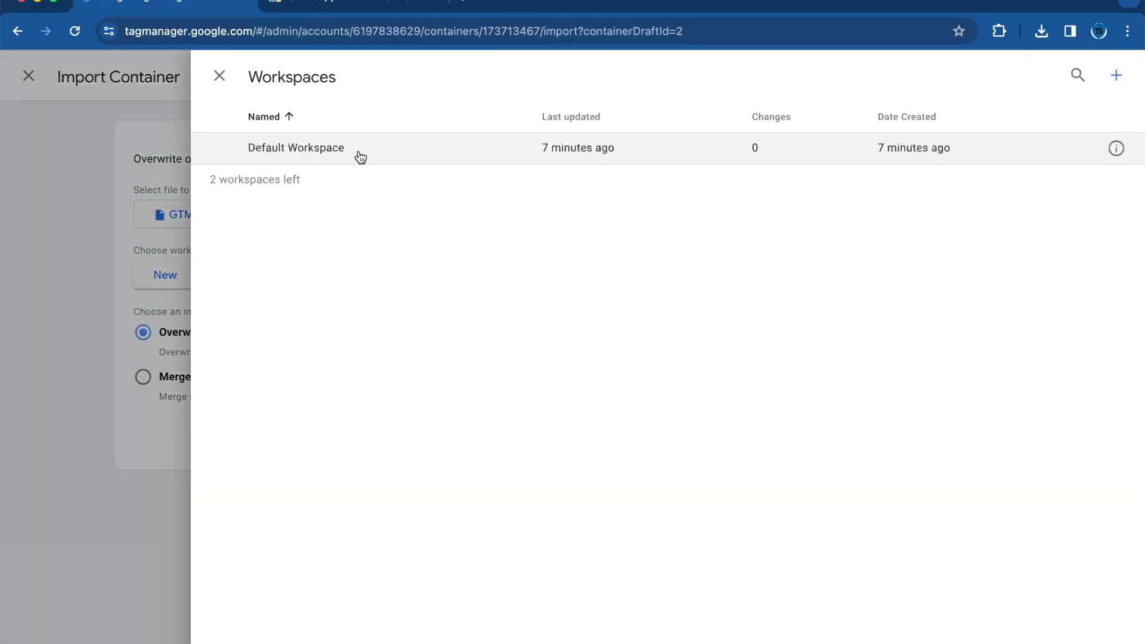
left_click(367, 148)
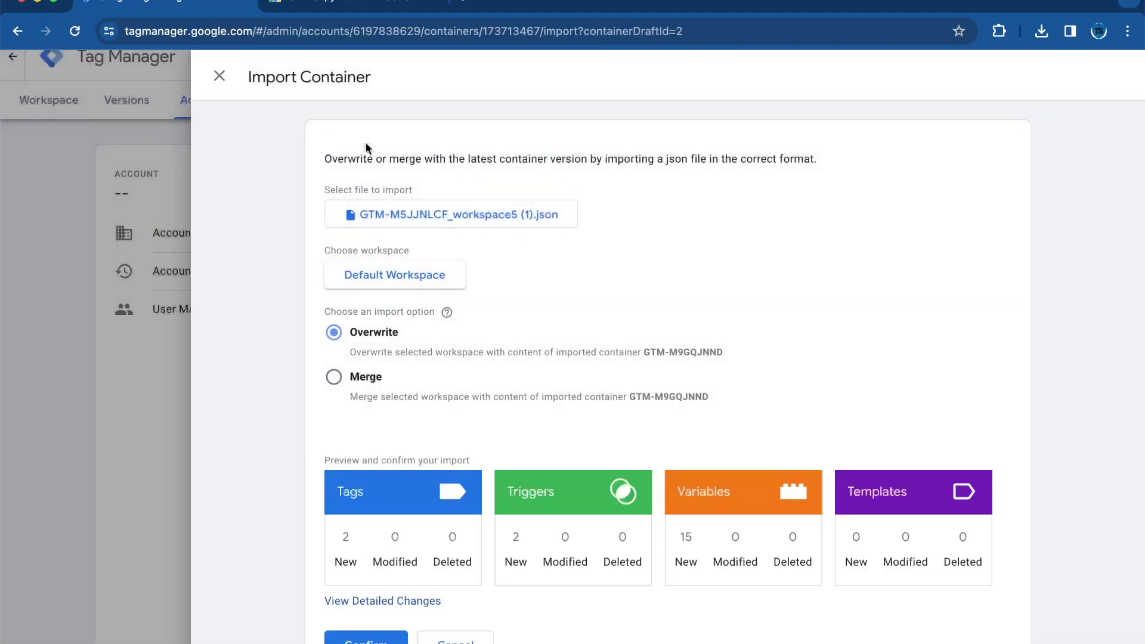
scroll(499, 228, "down", 1)
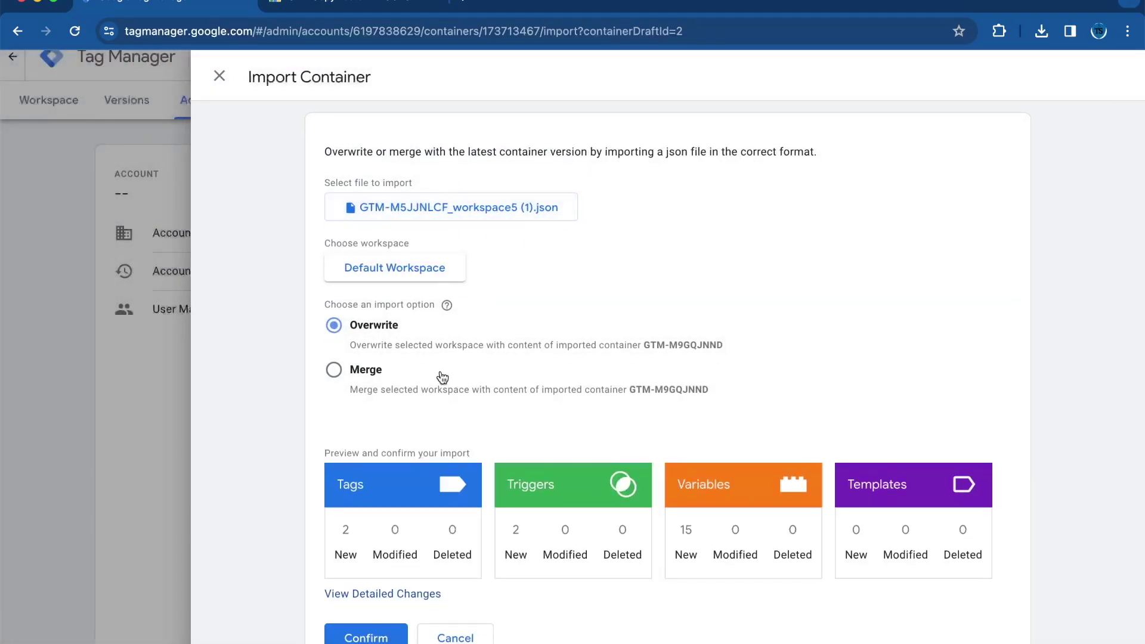
left_click(369, 637)
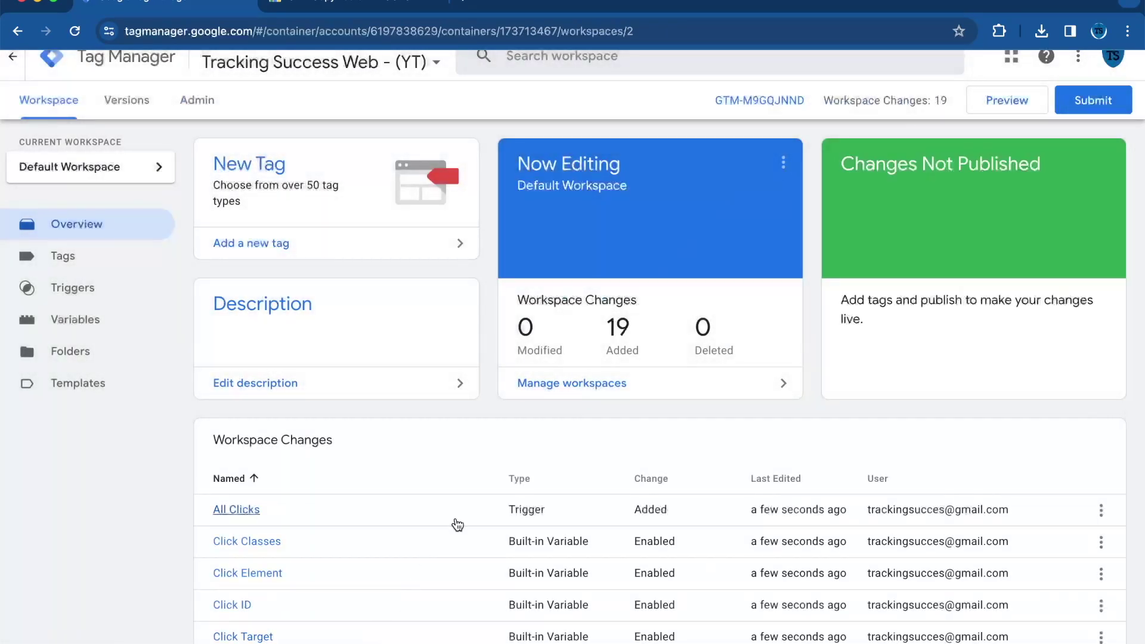
scroll(428, 491, "up", 1)
scroll(427, 492, "down", 3)
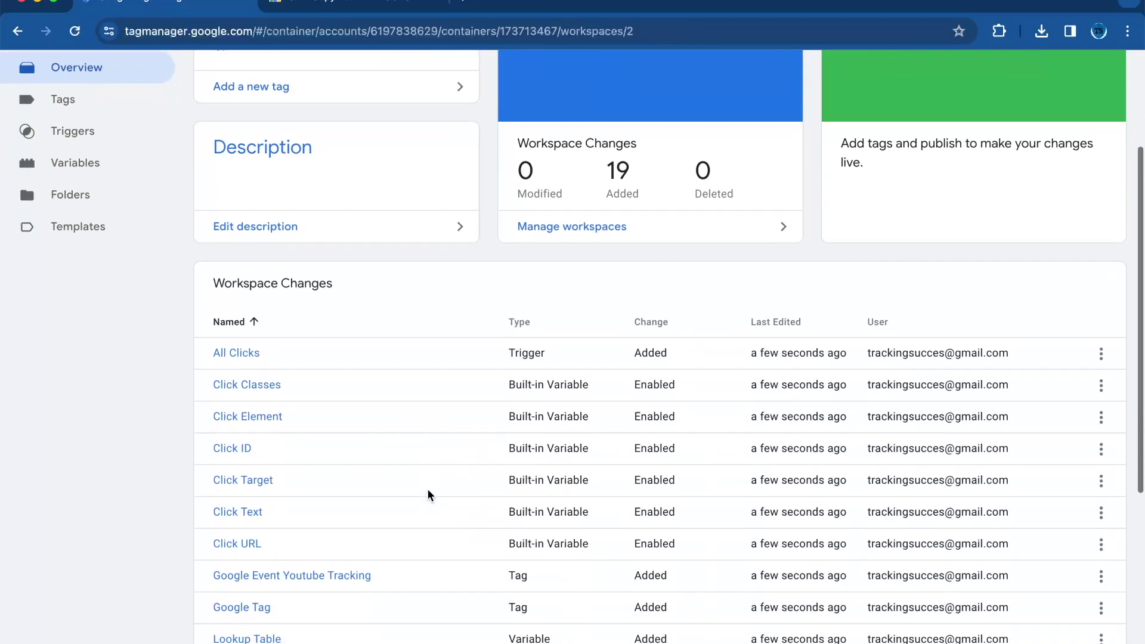
scroll(429, 495, "up", 3)
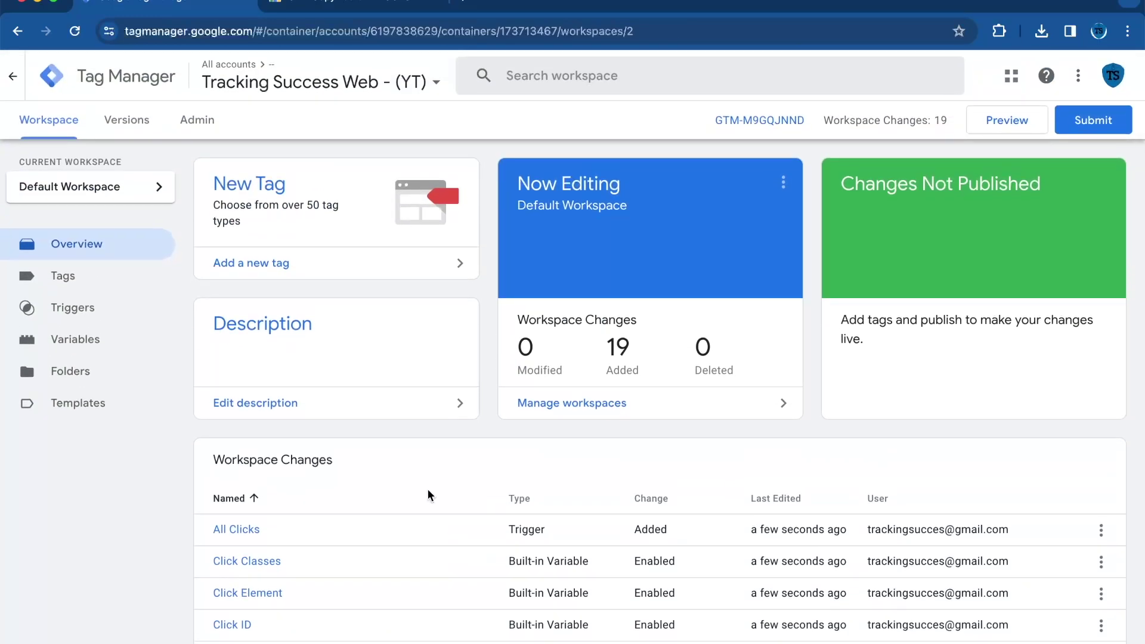